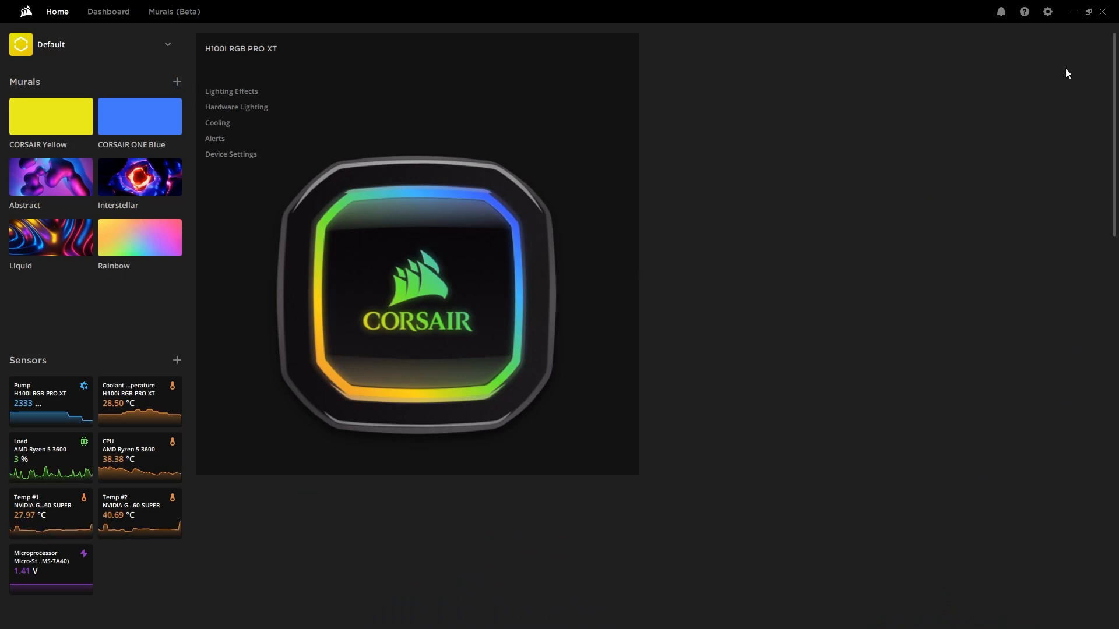
Step: Check the update status of the software and the H100i RGB PRO XT in the application settings
{"action": "left_click", "coordinate": [1048, 12]}
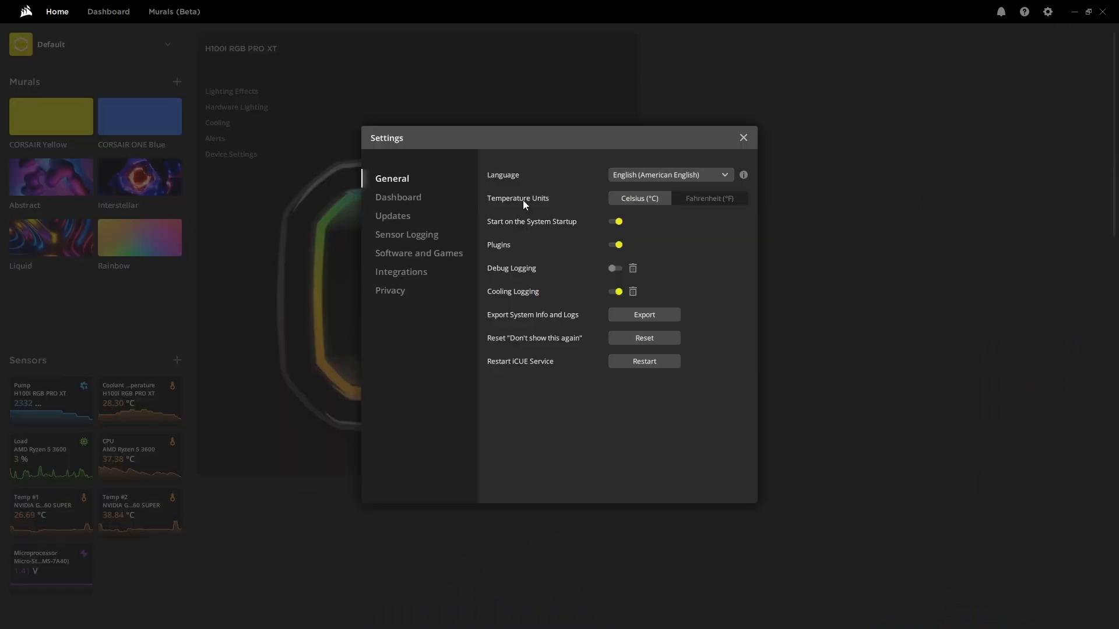
{"action": "left_click", "coordinate": [400, 222]}
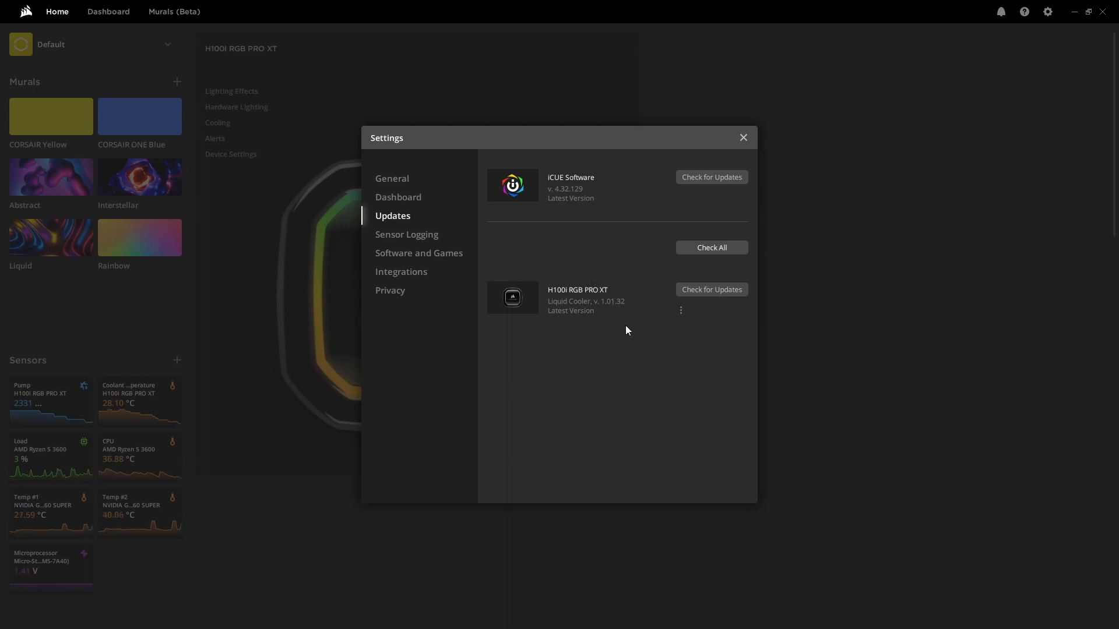
{"action": "left_click", "coordinate": [744, 138]}
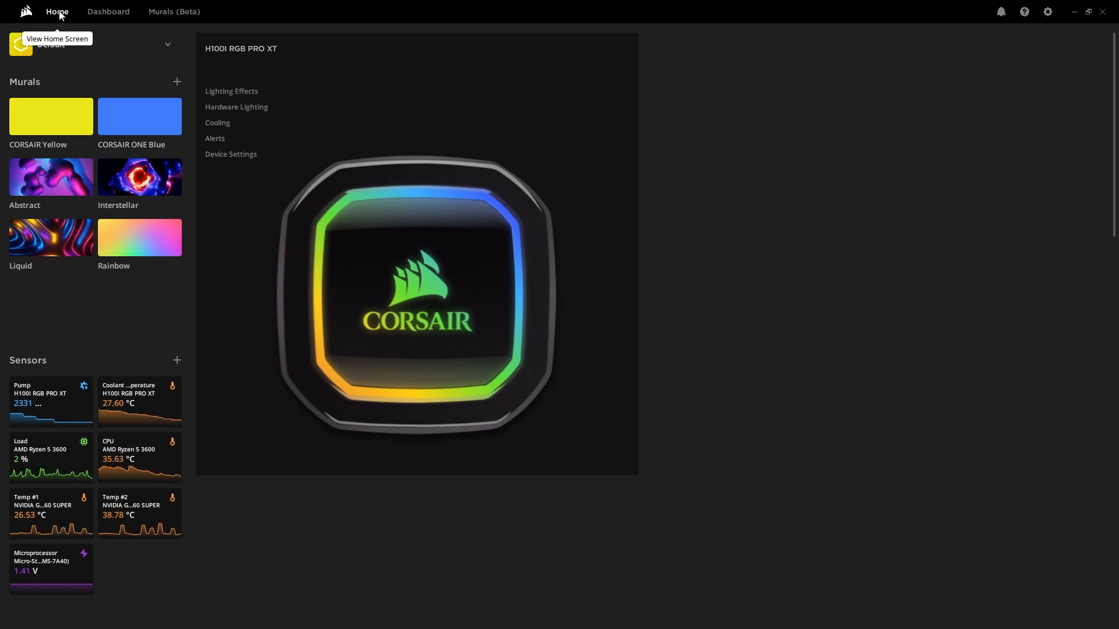
Step: Examine the H100i RGB PRO XT cooling graphs for Fan #1, Fan #2, the pump and the coolant temperature
{"action": "left_click", "coordinate": [222, 126]}
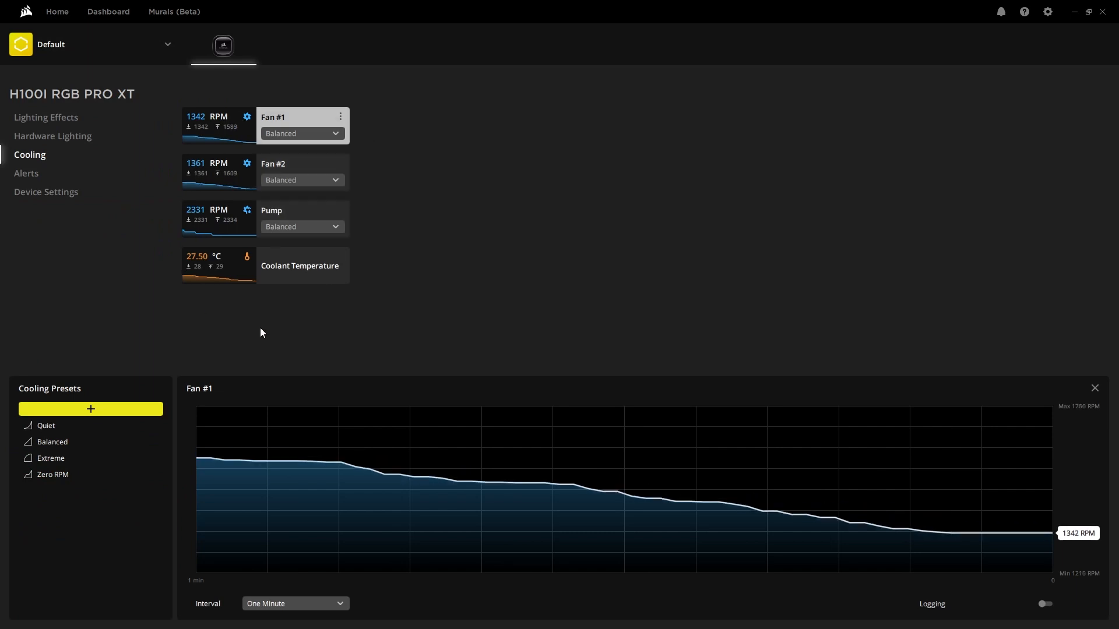
{"action": "left_click", "coordinate": [287, 169]}
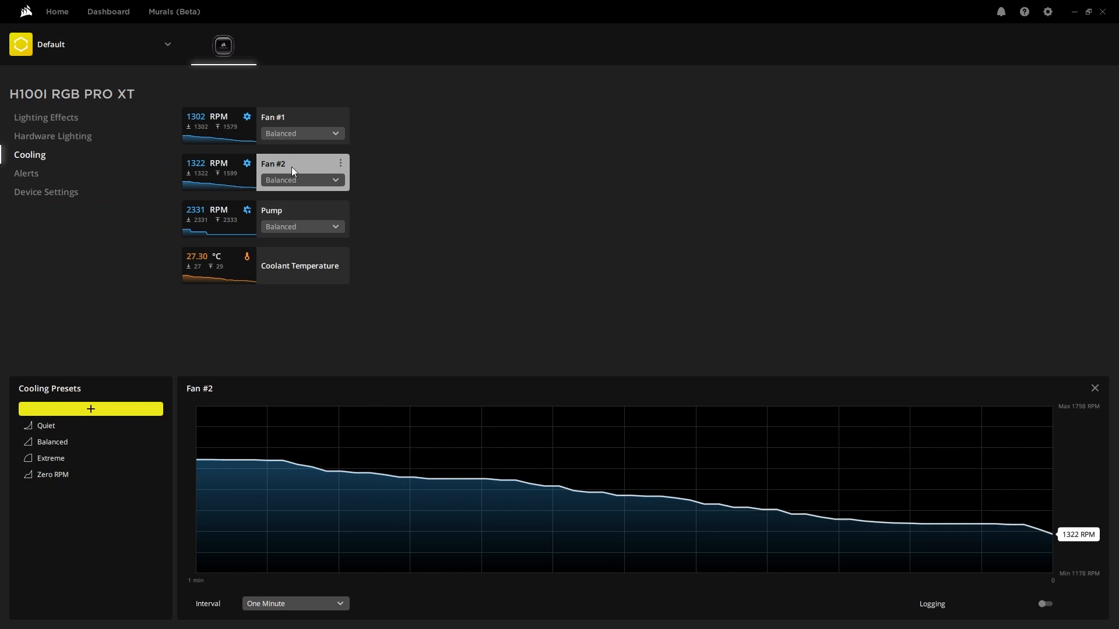
{"action": "left_click", "coordinate": [299, 220]}
{"action": "left_click", "coordinate": [301, 268]}
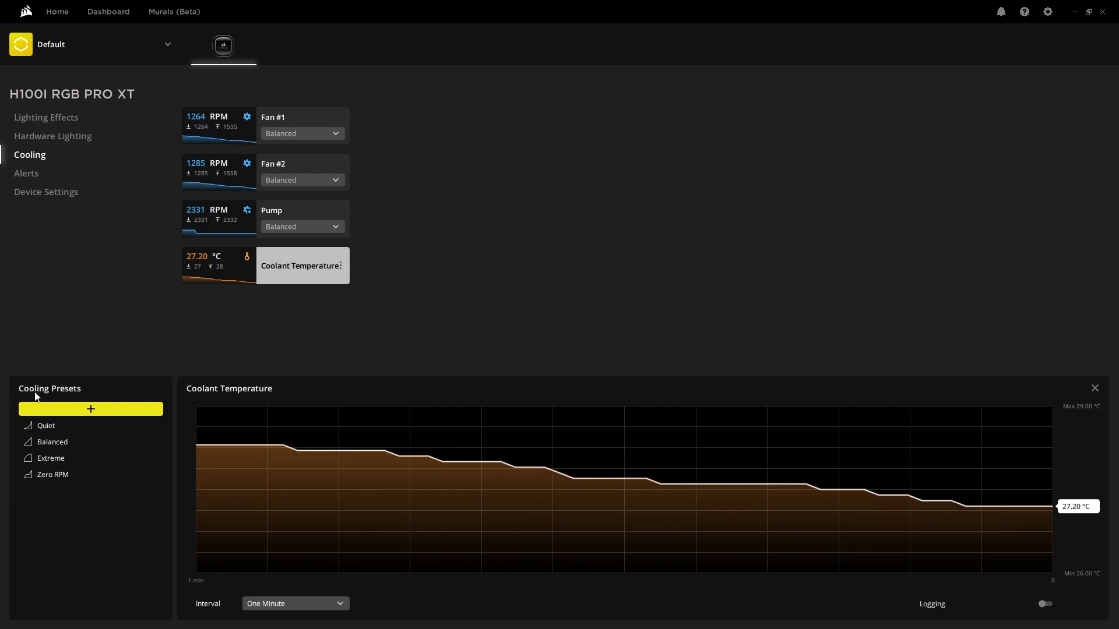
Step: Look through the Quiet, Balanced, Extreme and Zero RPM cooling presets
{"action": "left_click", "coordinate": [43, 426]}
{"action": "left_click", "coordinate": [73, 443]}
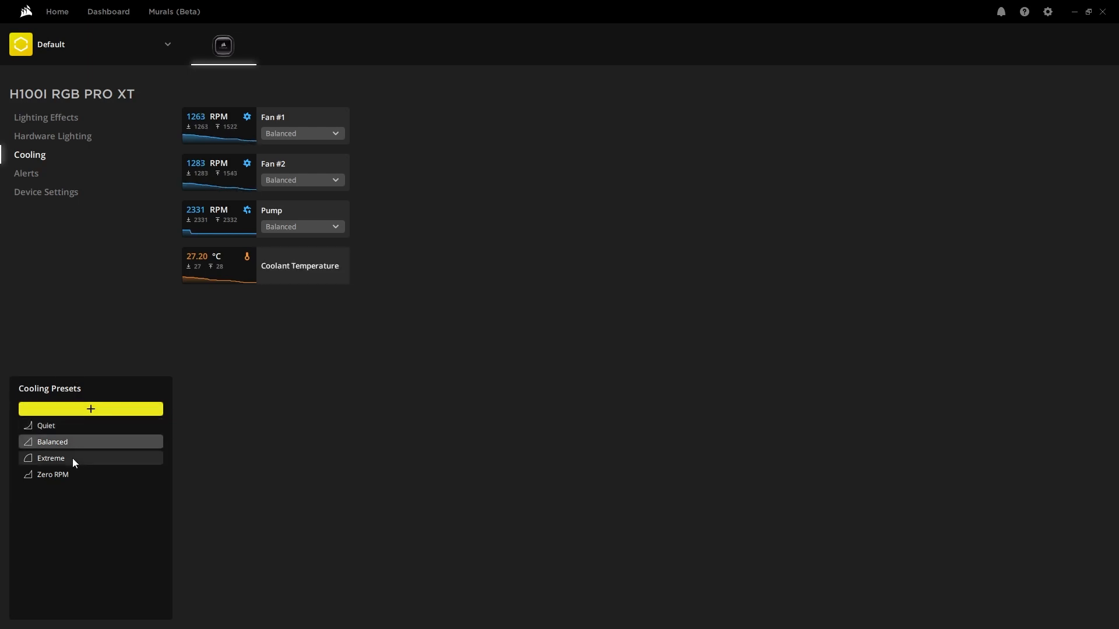
{"action": "left_click", "coordinate": [73, 459]}
{"action": "left_click", "coordinate": [75, 476]}
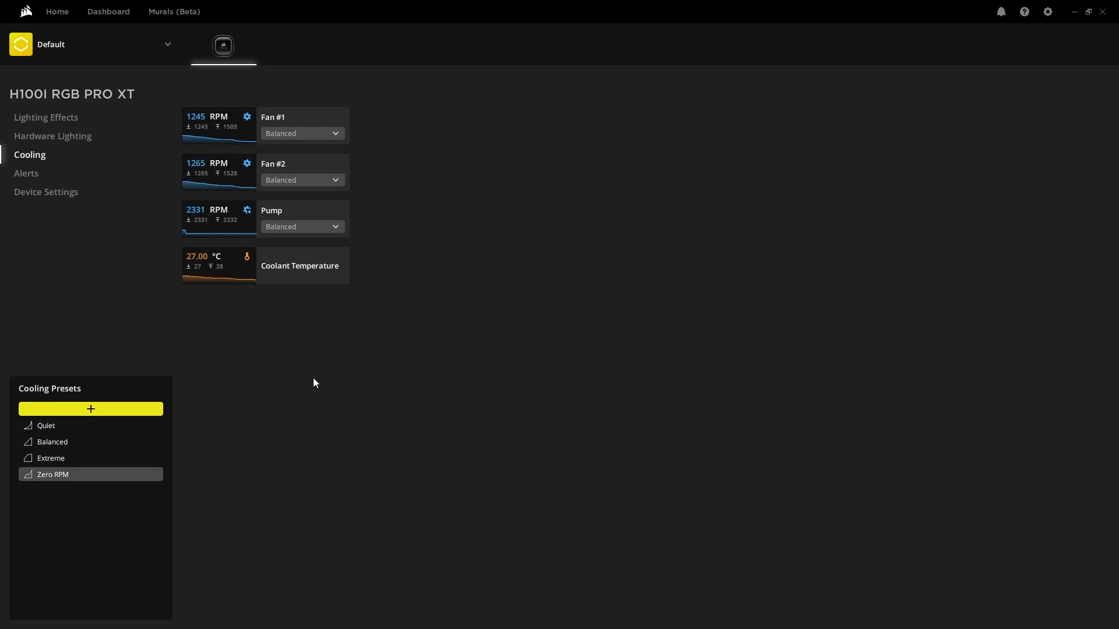
Step: Create a new cooling preset and set it to Custom Curve after previewing the Fixed % and Fixed RPM modes
{"action": "left_click", "coordinate": [110, 408]}
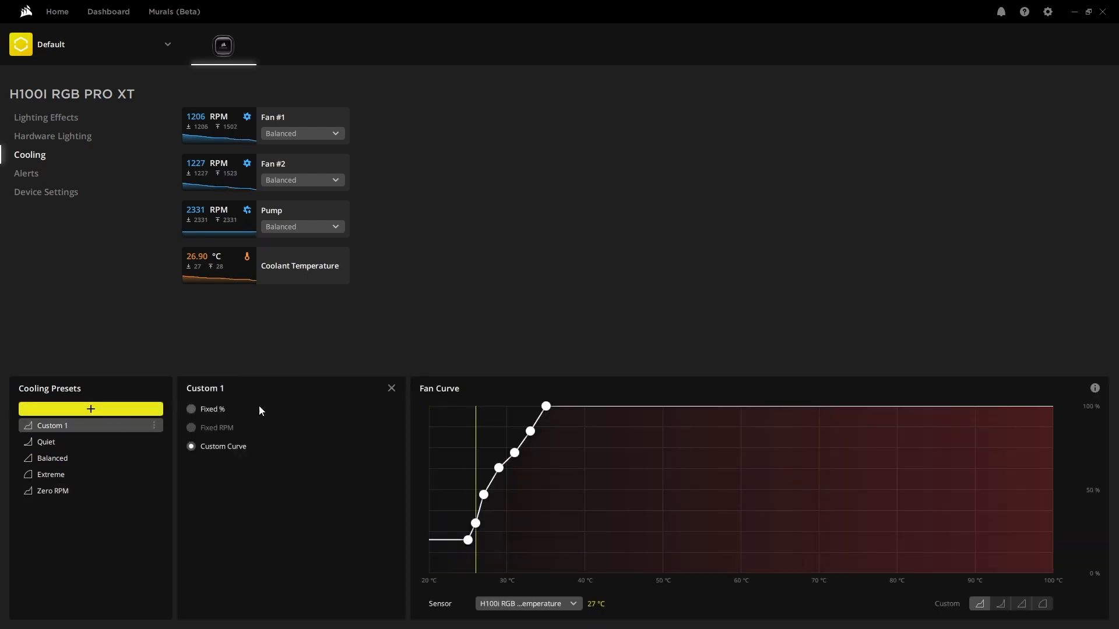
{"action": "left_click", "coordinate": [216, 408]}
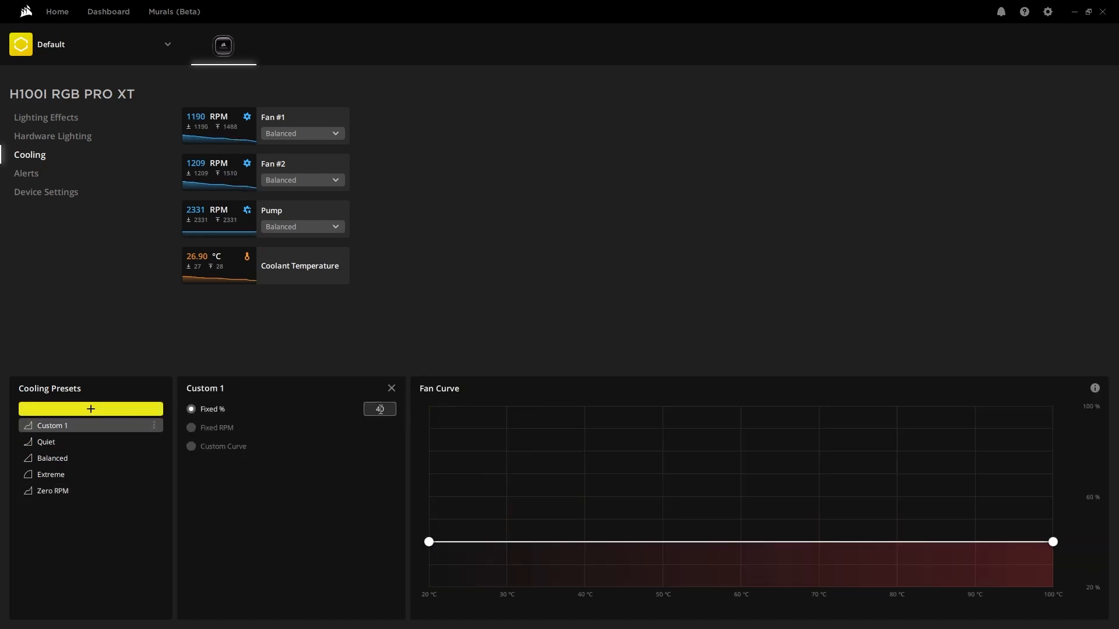
{"action": "left_click", "coordinate": [215, 428]}
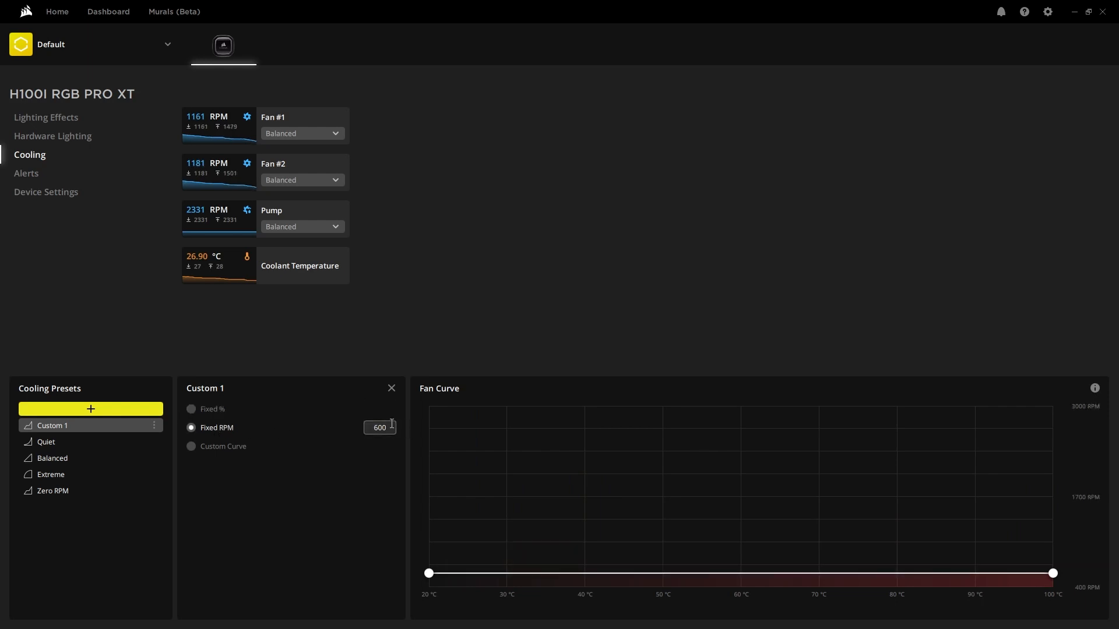
{"action": "left_click", "coordinate": [210, 446]}
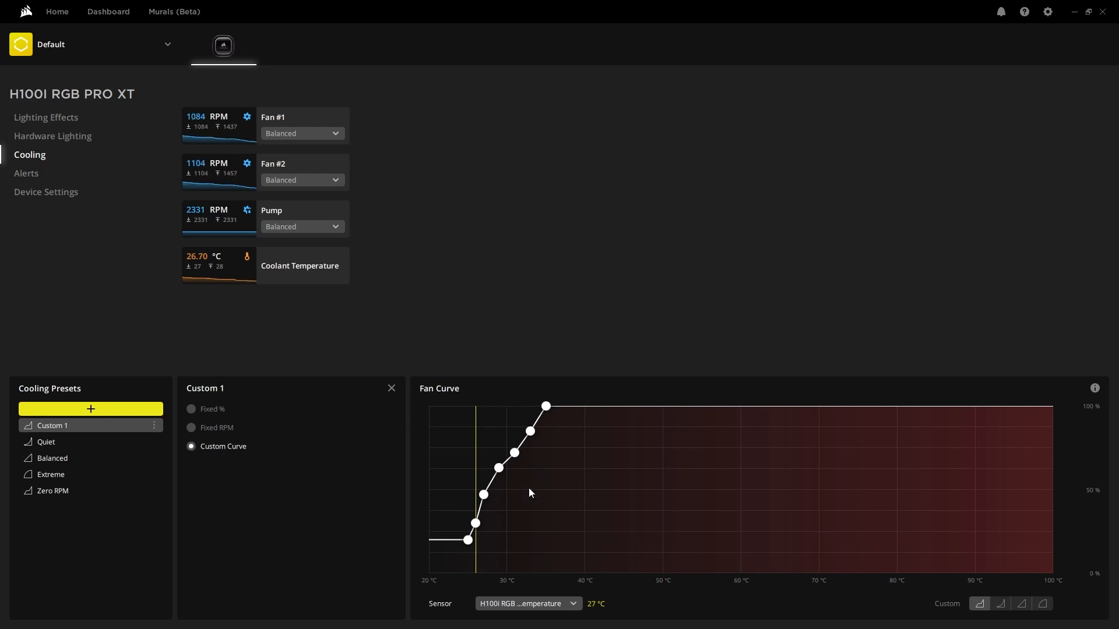
Step: Move the first fan curve point to 26% at 35 °C and keep the H100i coolant temperature as the sensor
{"action": "left_click_drag", "start_coordinate": [468, 540], "coordinate": [545, 531]}
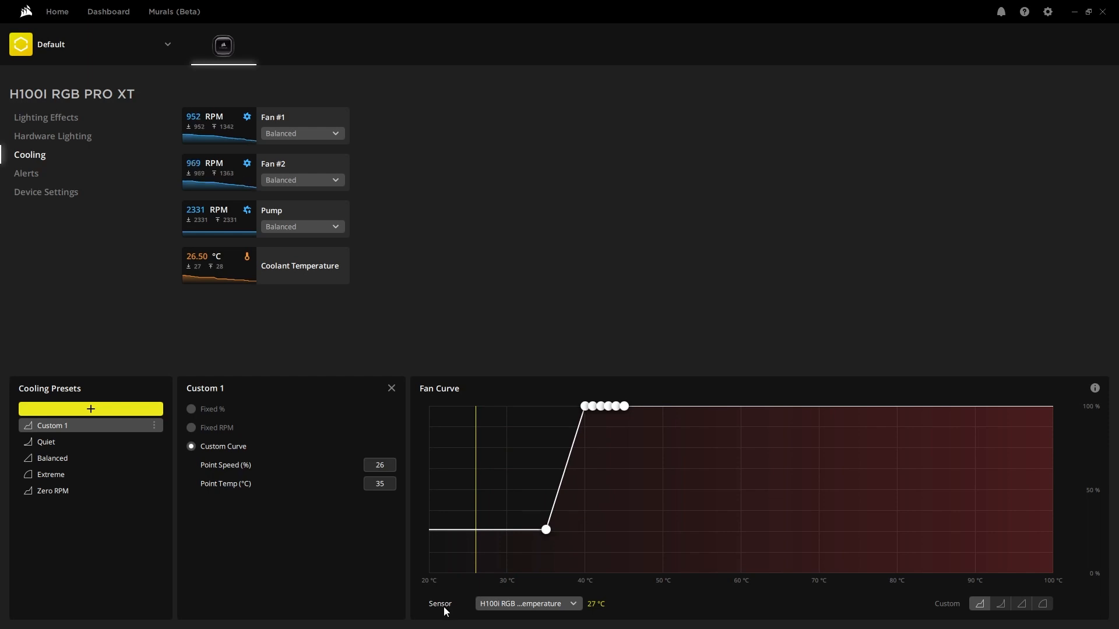
{"action": "left_click", "coordinate": [500, 603]}
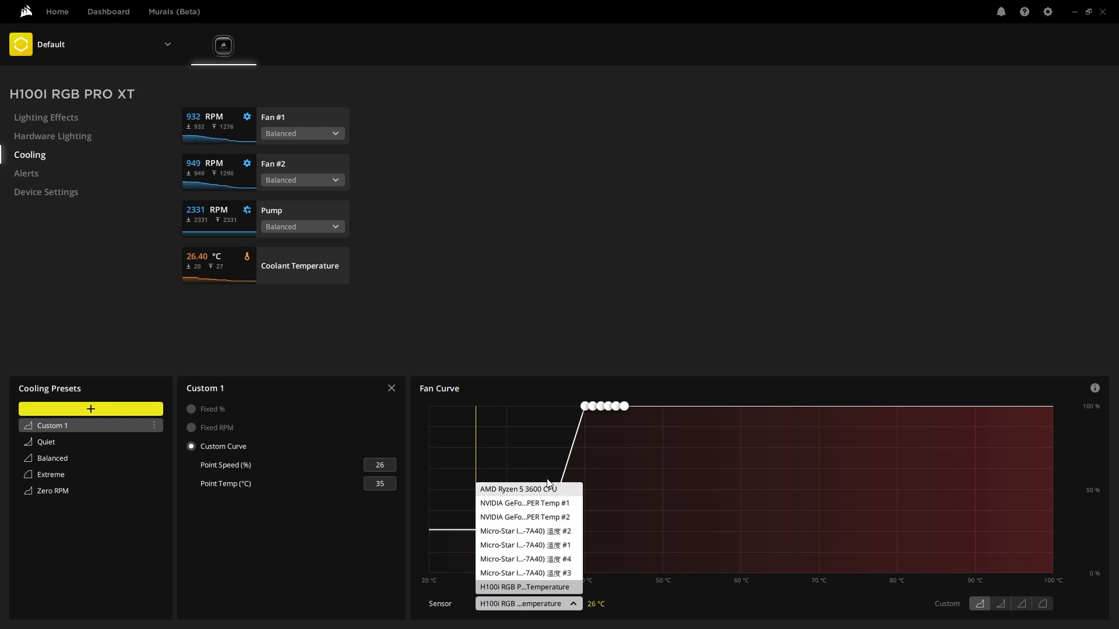
{"action": "left_click", "coordinate": [557, 585]}
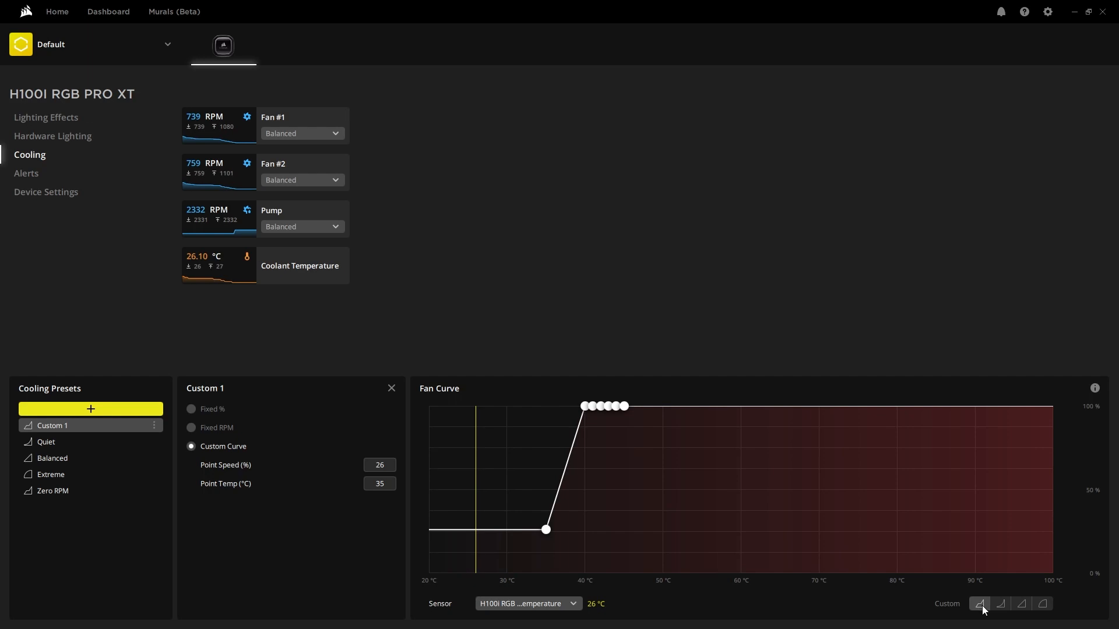
Step: Compare the Quiet, Balanced and Extreme curve templates on the Custom 1 preset
{"action": "left_click", "coordinate": [1000, 605]}
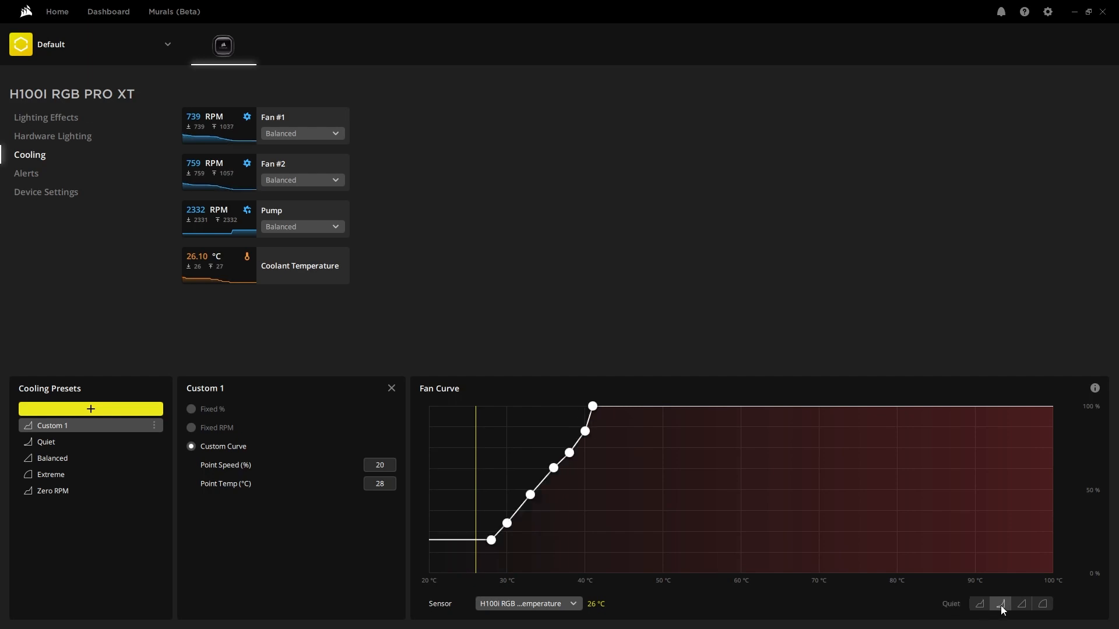
{"action": "left_click", "coordinate": [1024, 605]}
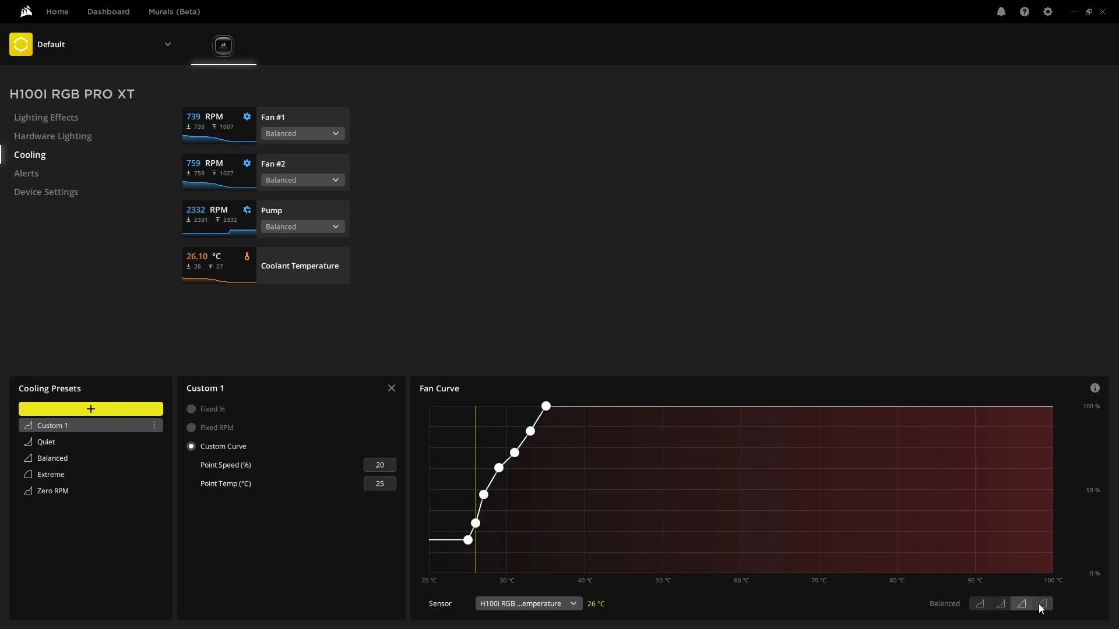
{"action": "left_click", "coordinate": [1043, 606]}
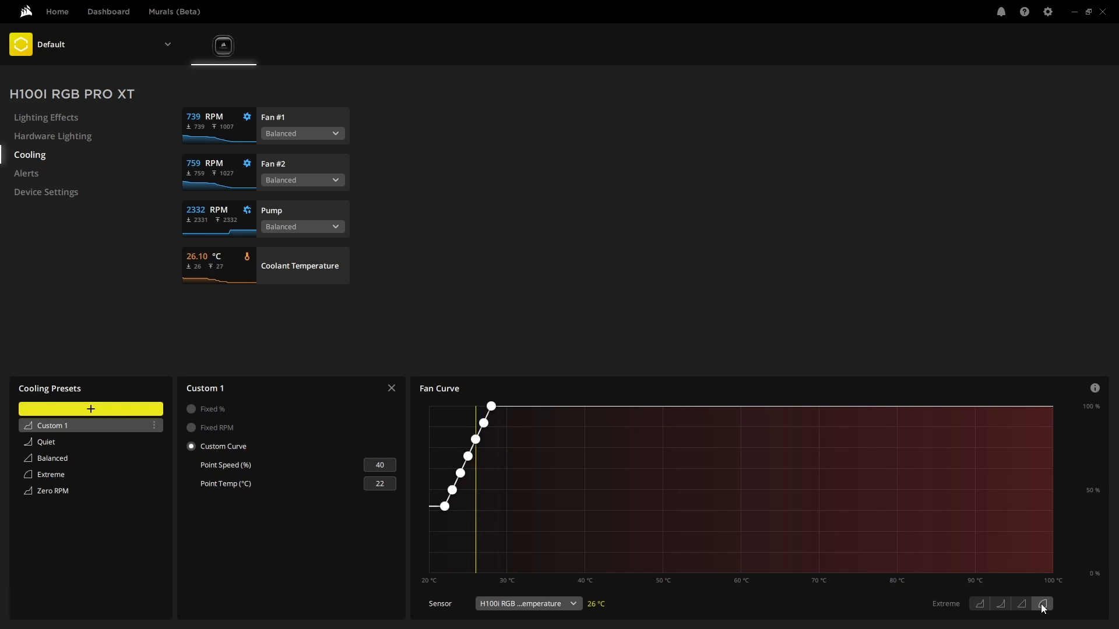
{"action": "left_click", "coordinate": [1002, 606]}
{"action": "left_click", "coordinate": [1024, 608]}
{"action": "left_click", "coordinate": [1043, 605]}
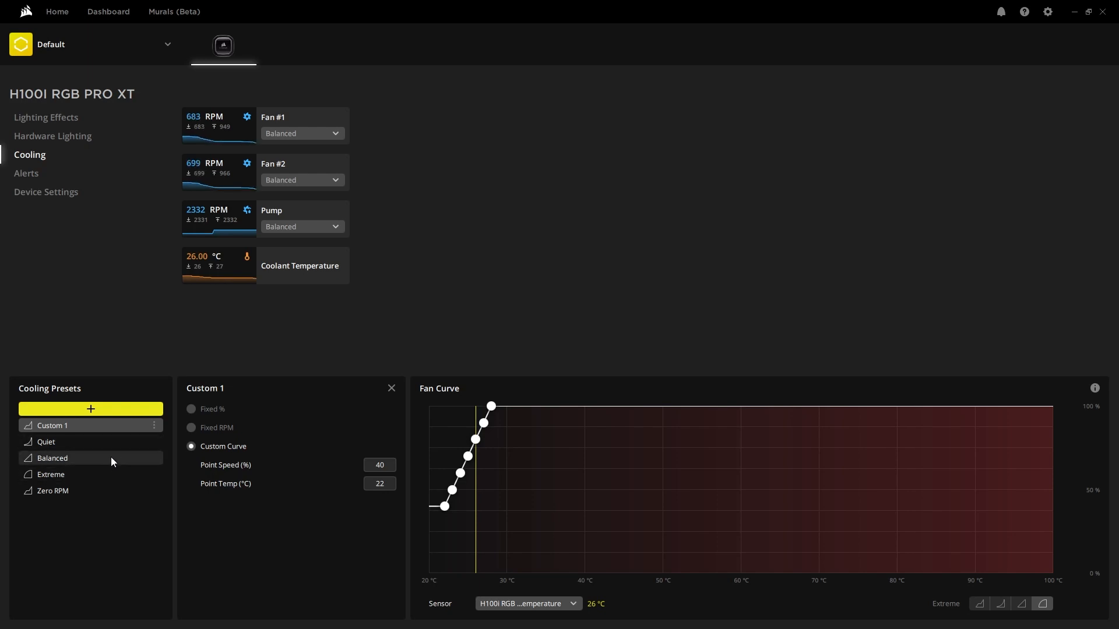
Step: Apply the Balanced template to Custom 1 and reshape the curve to reach 99% at 38 °C
{"action": "left_click", "coordinate": [1000, 604]}
{"action": "left_click", "coordinate": [1021, 604]}
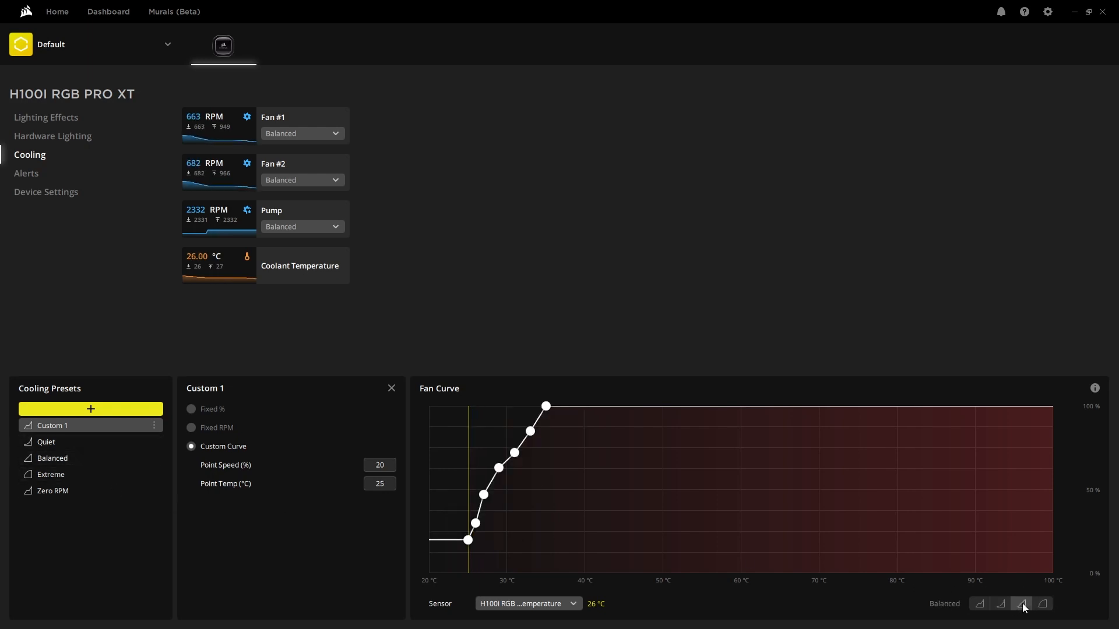
{"action": "left_click_drag", "start_coordinate": [476, 523], "coordinate": [570, 408]}
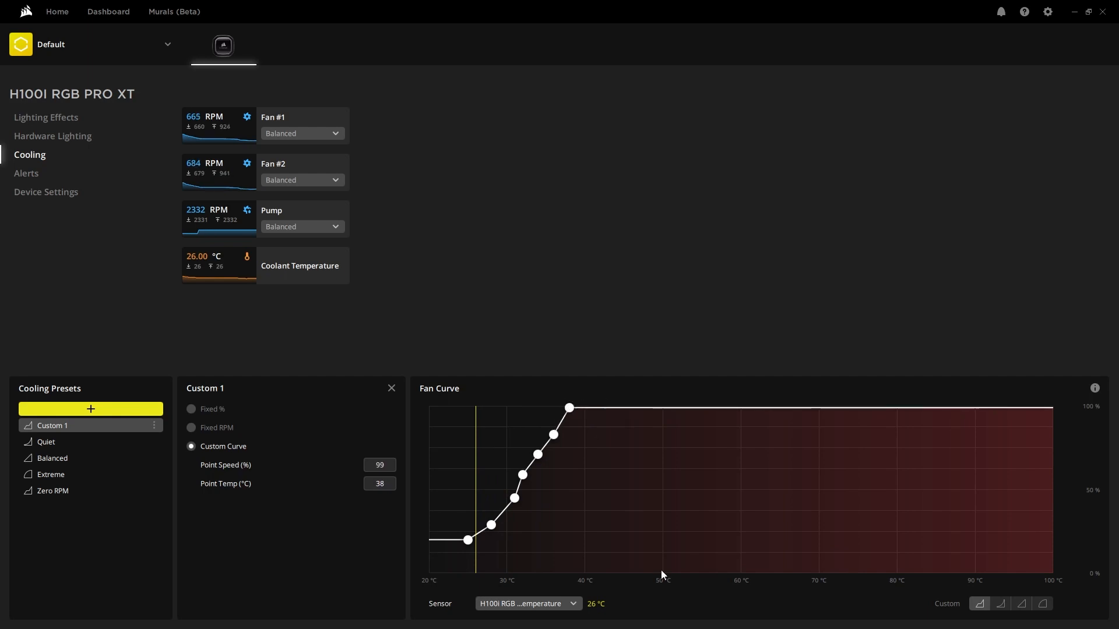
Step: Set the curve's sensor to AMD Ryzen 5 3600 CPU and reshape the curve to rise from about 50 °C to 100% at about 77 °C
{"action": "left_click", "coordinate": [564, 605]}
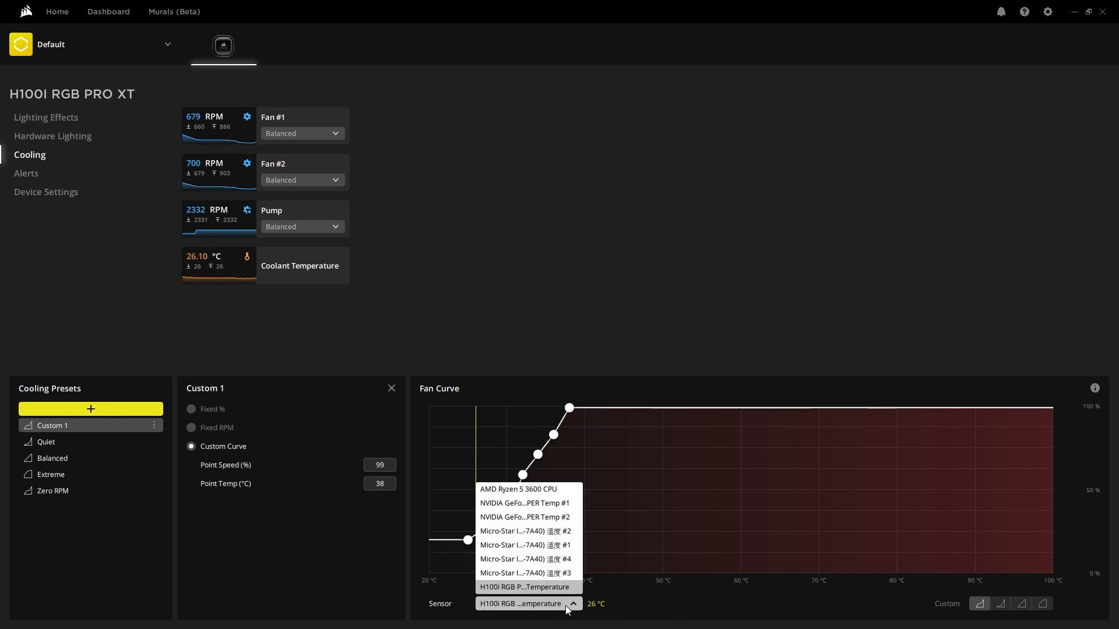
{"action": "left_click", "coordinate": [567, 490]}
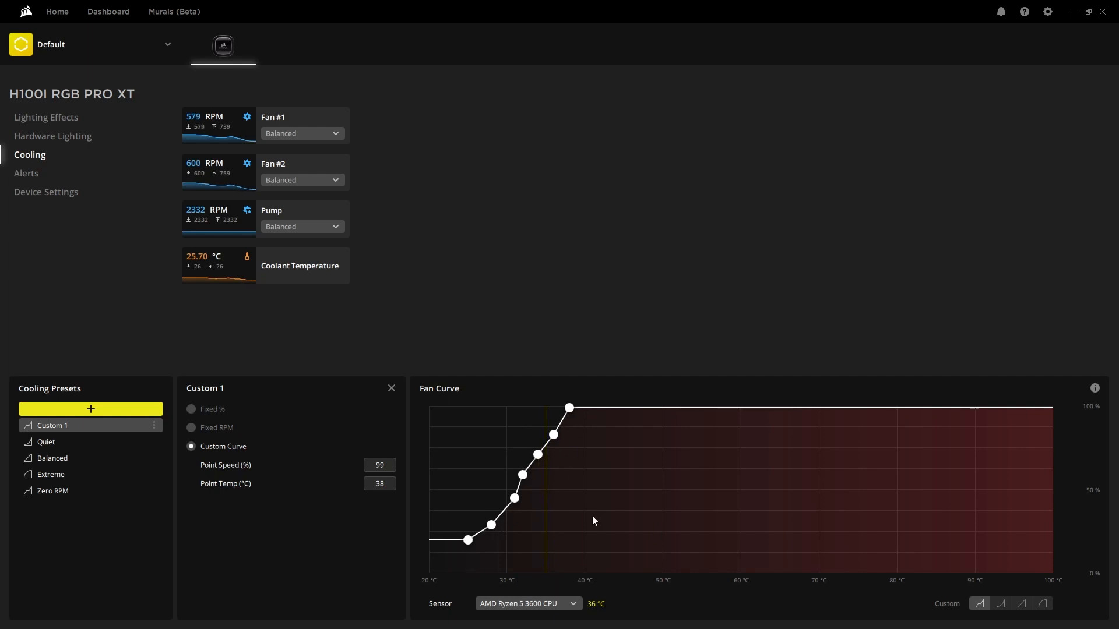
{"action": "mouse_move", "coordinate": [468, 541]}
{"action": "left_click_drag", "start_coordinate": [470, 542], "coordinate": [664, 537]}
{"action": "left_click_drag", "start_coordinate": [757, 525], "coordinate": [709, 522]}
{"action": "left_click_drag", "start_coordinate": [764, 498], "coordinate": [873, 406]}
{"action": "left_click_drag", "start_coordinate": [804, 451], "coordinate": [811, 454]}
{"action": "left_click", "coordinate": [575, 607]}
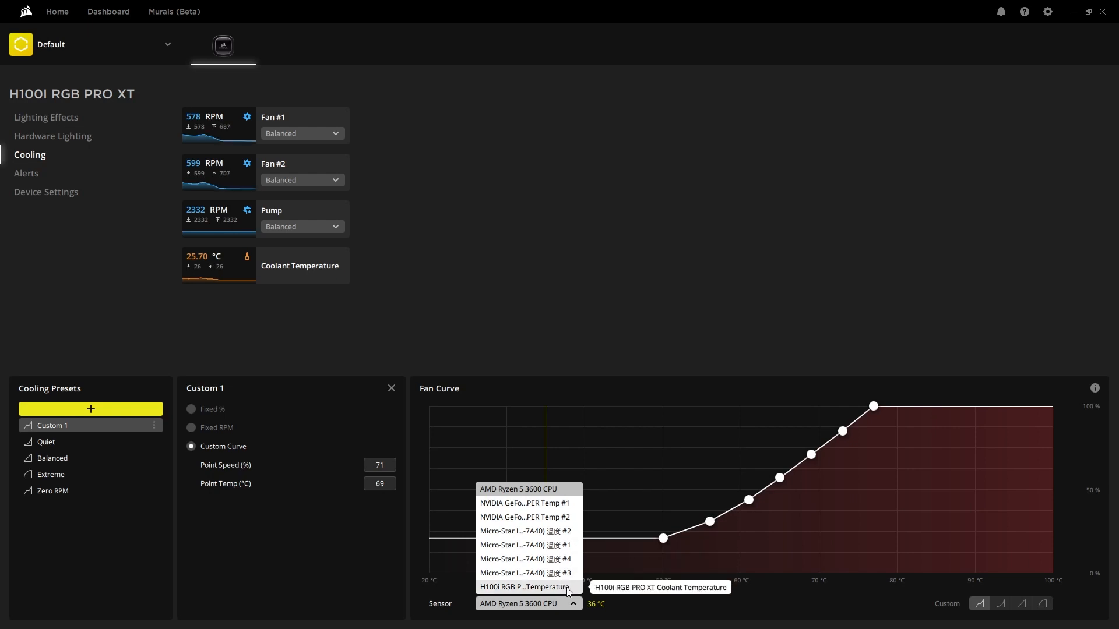
{"action": "left_click", "coordinate": [563, 493]}
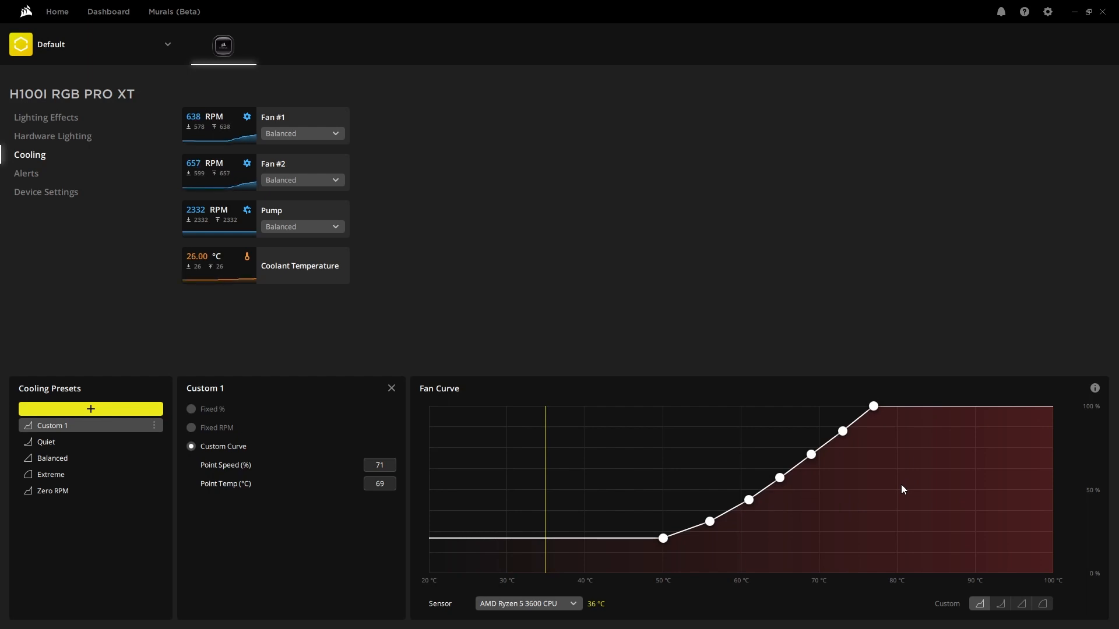
Step: Set the Custom 1 sensor to H100i RGB PRO XT Coolant Temperature and apply the Balanced curve template
{"action": "left_click", "coordinate": [561, 602]}
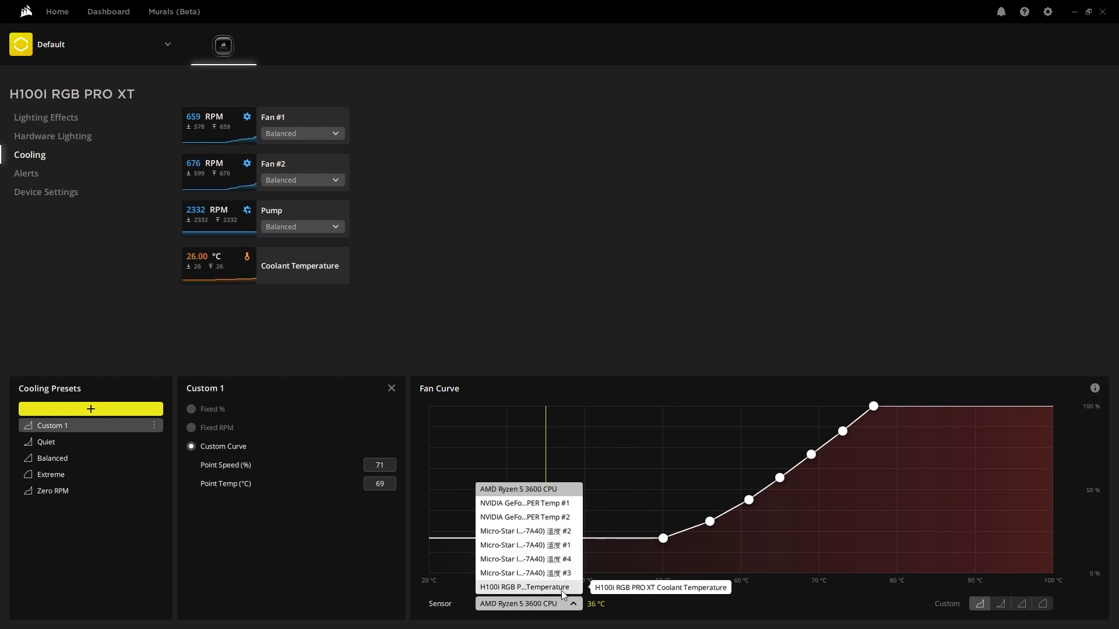
{"action": "left_click", "coordinate": [536, 588]}
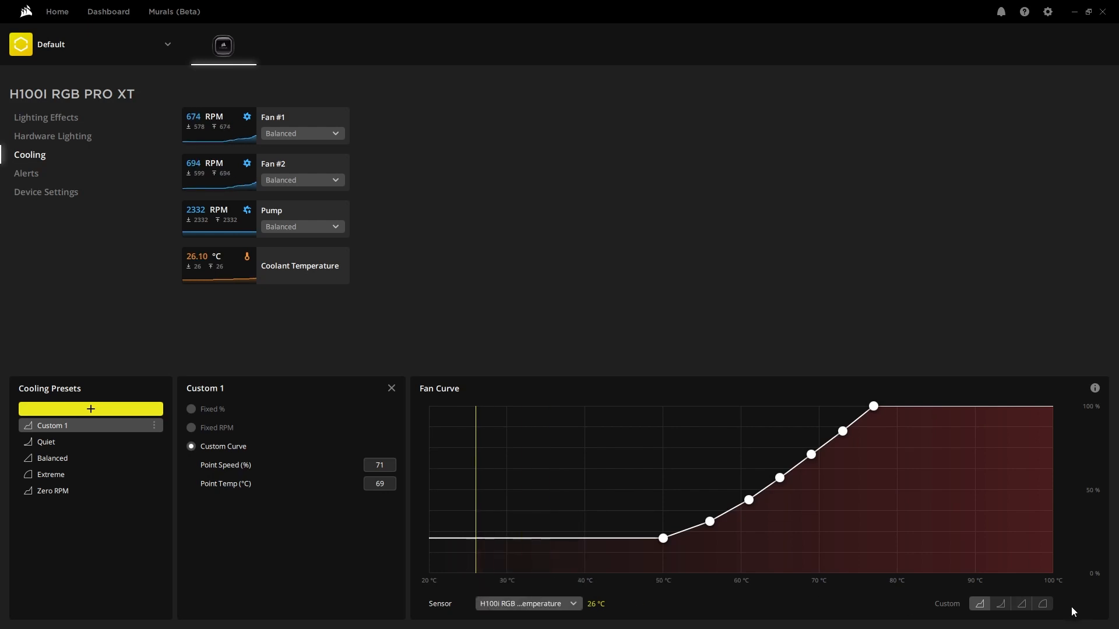
{"action": "left_click", "coordinate": [1019, 605]}
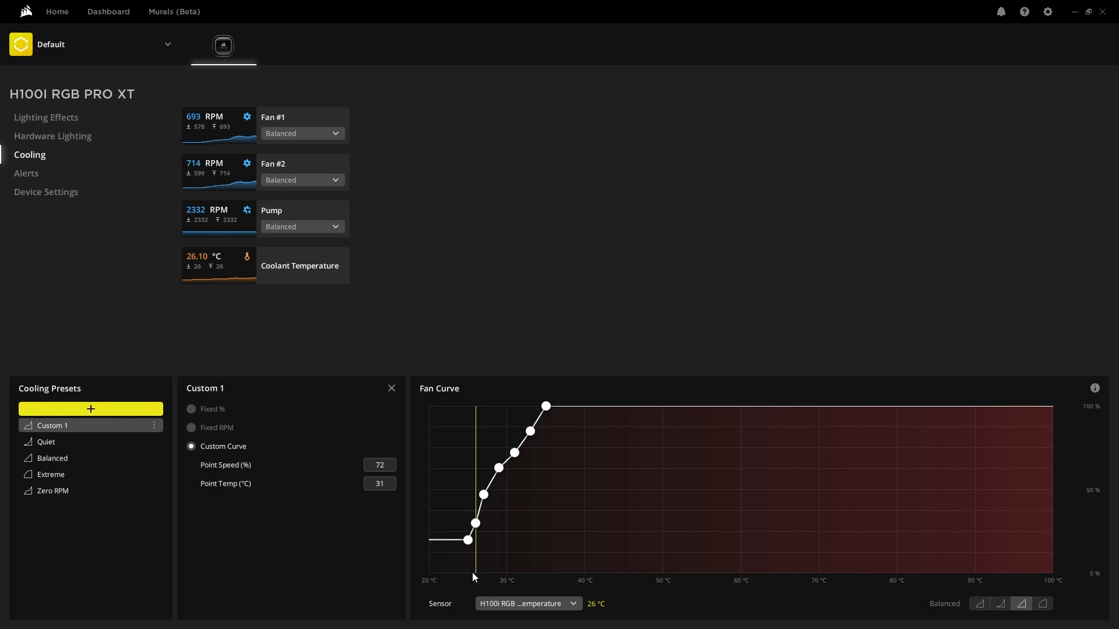
{"action": "left_click", "coordinate": [575, 603]}
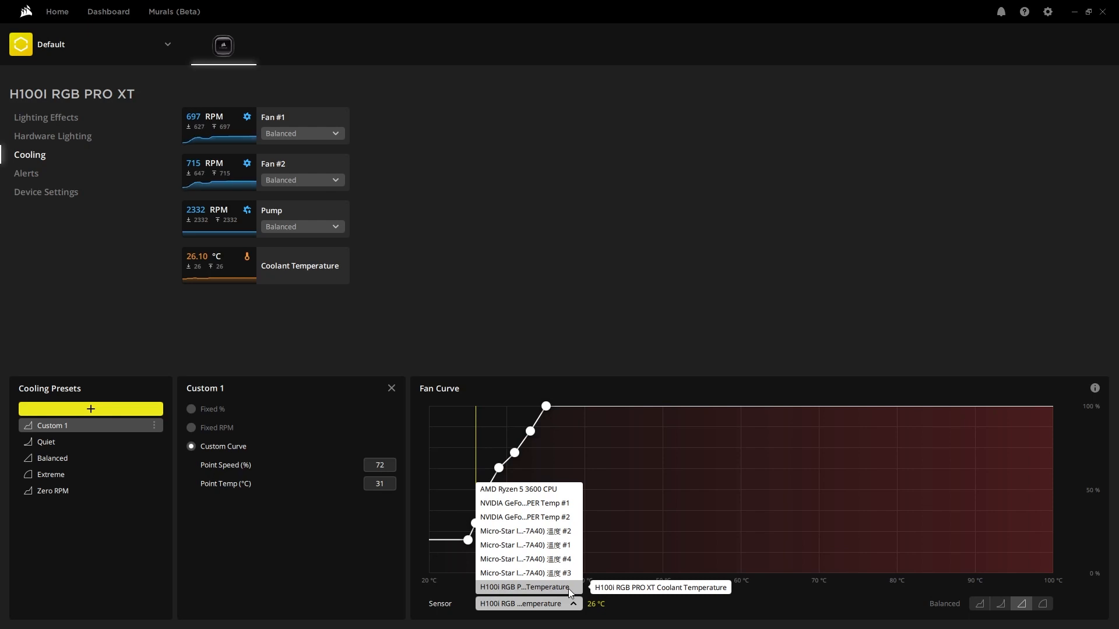
{"action": "left_click", "coordinate": [568, 588]}
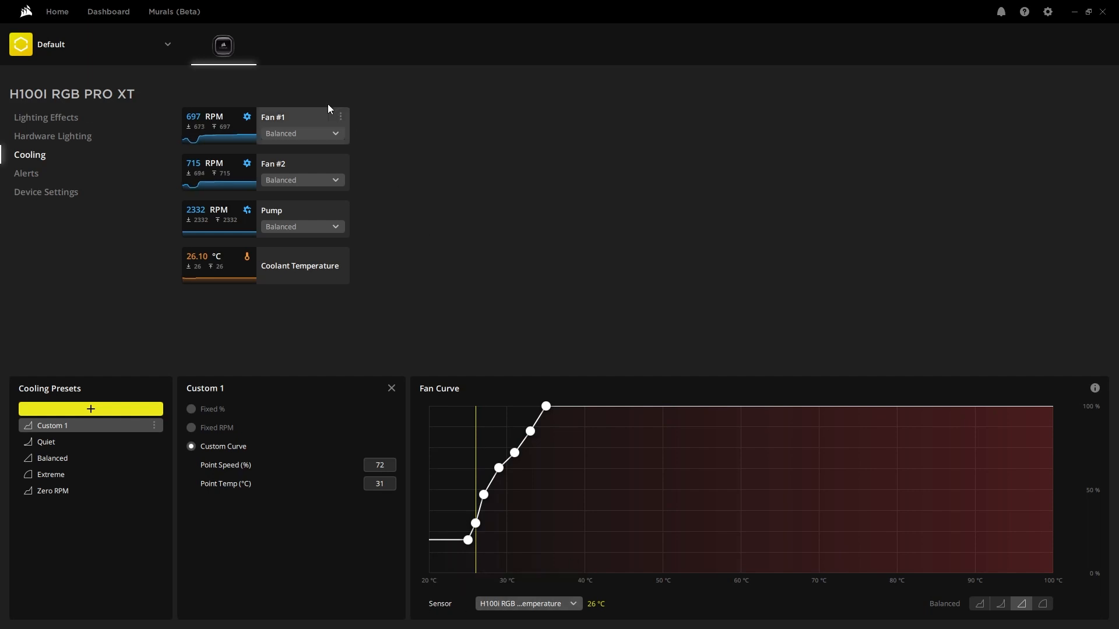
Step: Assign the Custom 1 cooling preset to Fan #1 and Fan #2
{"action": "left_click", "coordinate": [278, 118]}
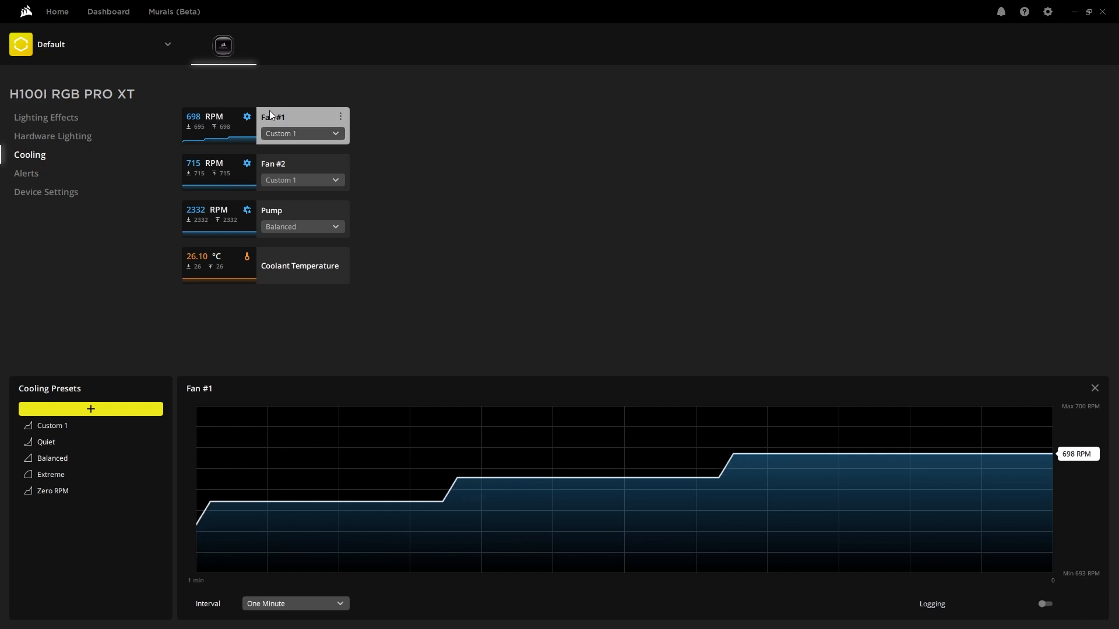
{"action": "left_click", "coordinate": [309, 136]}
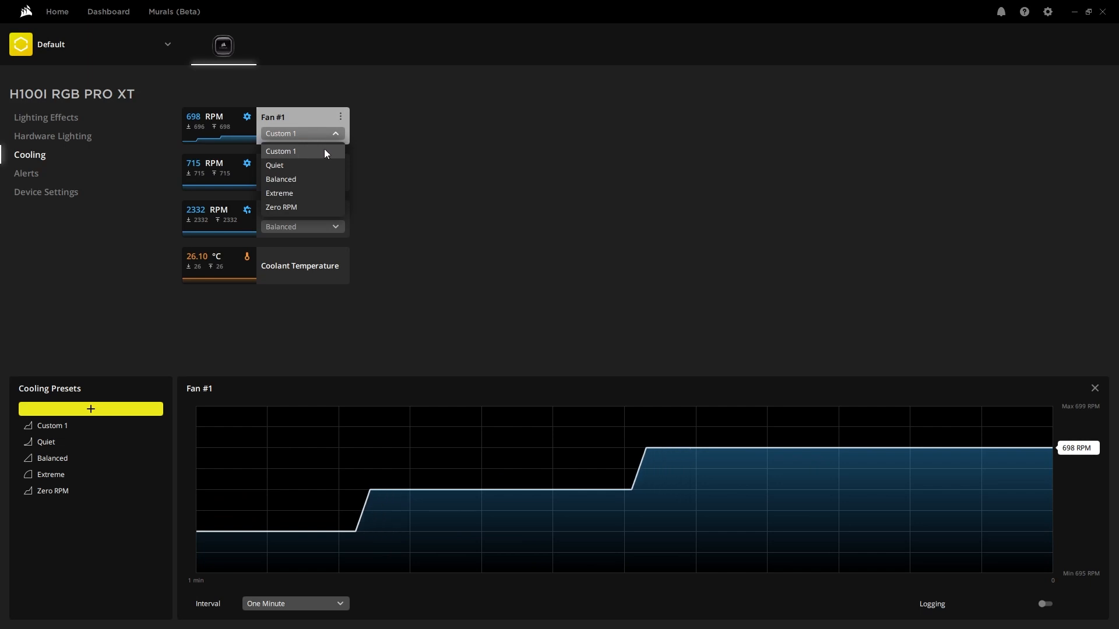
{"action": "left_click", "coordinate": [310, 151]}
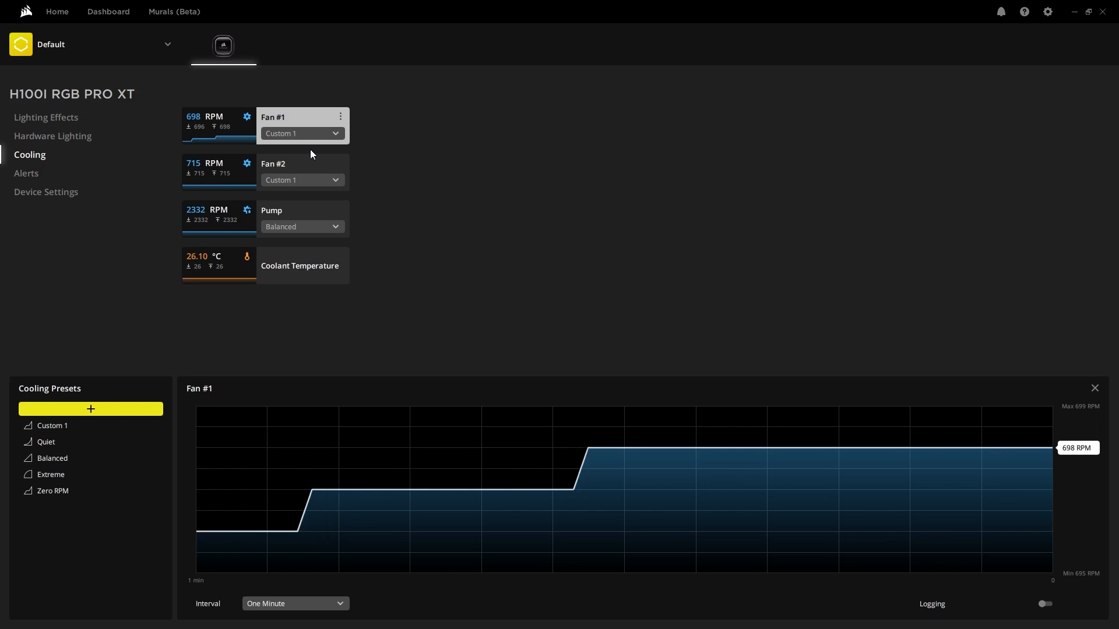
{"action": "left_click", "coordinate": [322, 134]}
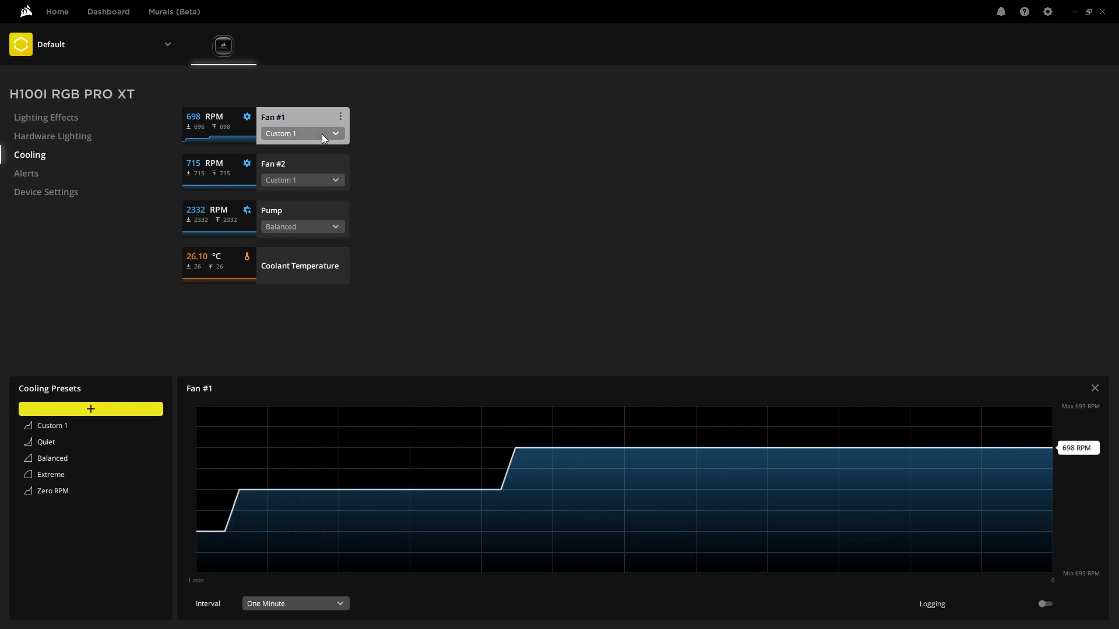
{"action": "left_click", "coordinate": [297, 149]}
{"action": "left_click", "coordinate": [283, 179]}
{"action": "left_click", "coordinate": [291, 198]}
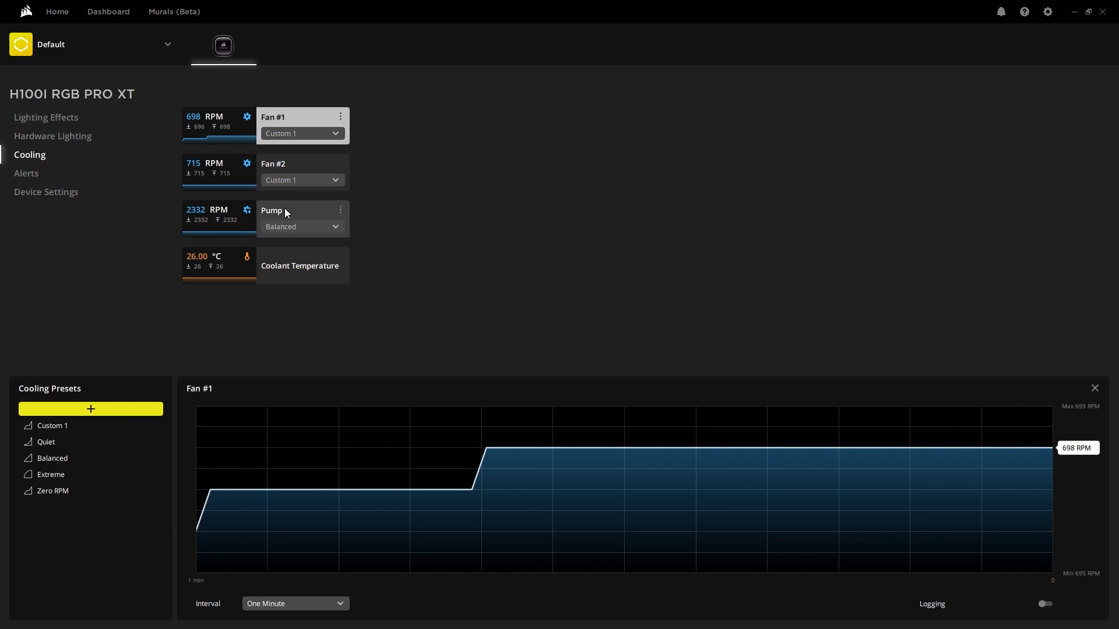
Step: Select the Balanced preset for the pump
{"action": "left_click", "coordinate": [289, 217]}
{"action": "left_click", "coordinate": [287, 226]}
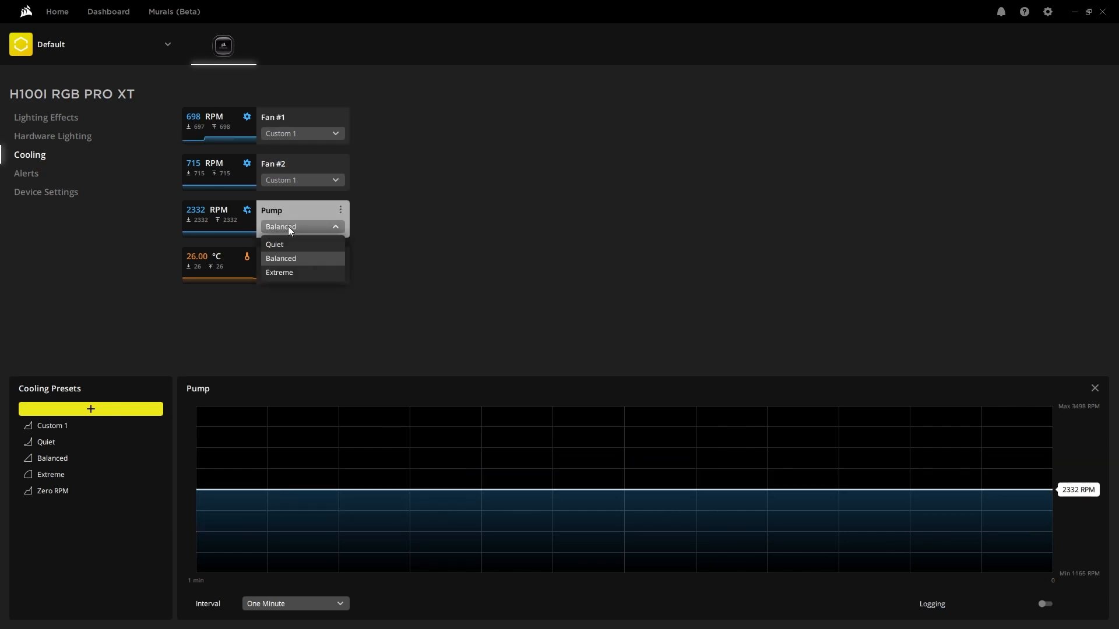
{"action": "left_click", "coordinate": [318, 263]}
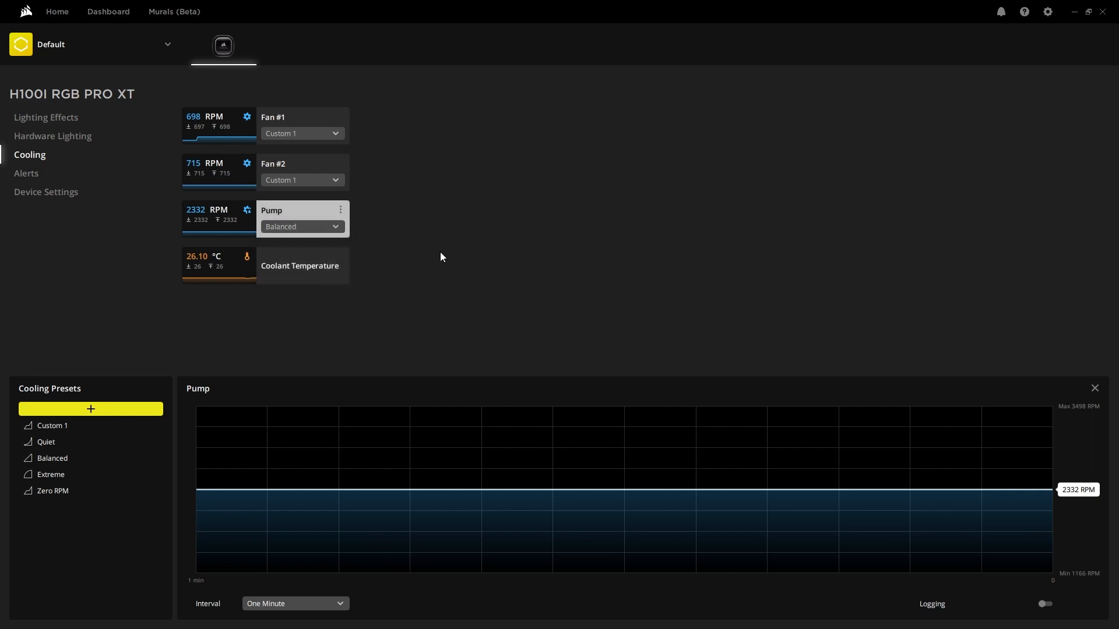